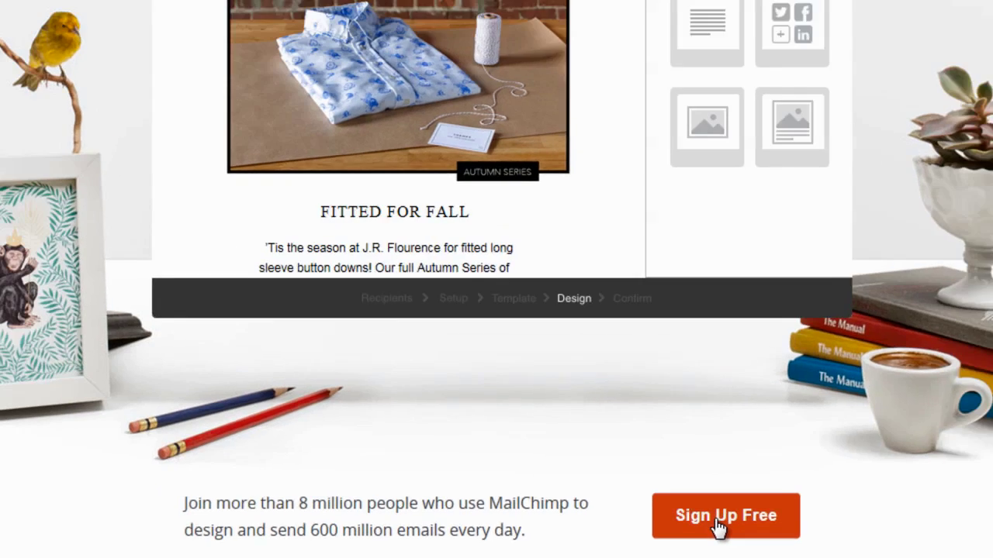
Sign up for a free account with an email address, username and secure password.
left_click(749, 508)
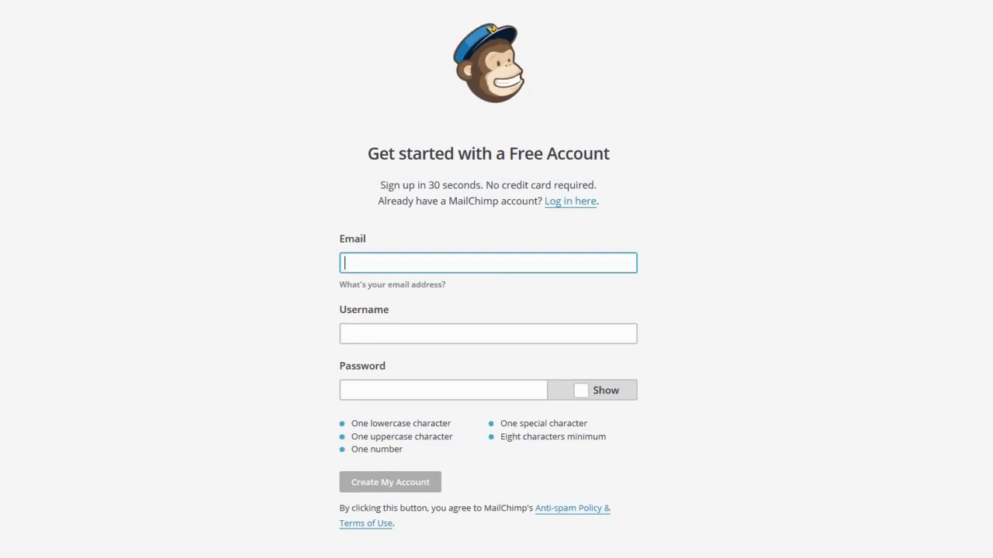
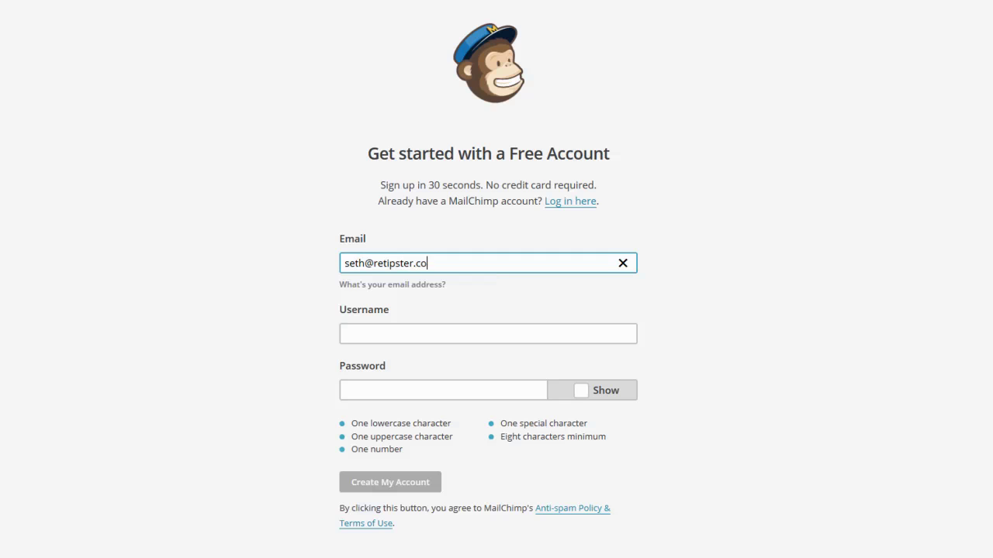
key("Tab")
type("sethwilliamsretipster")
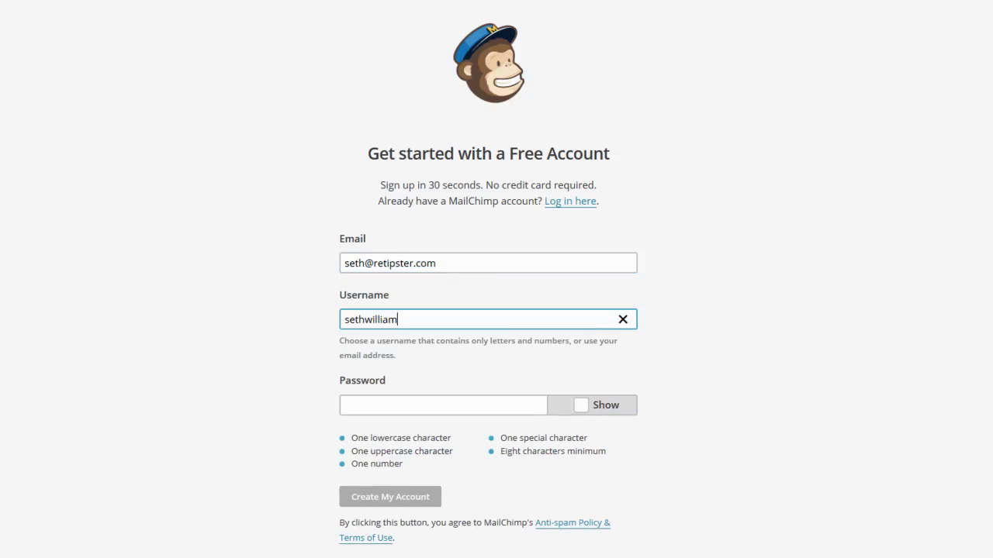
key("Tab")
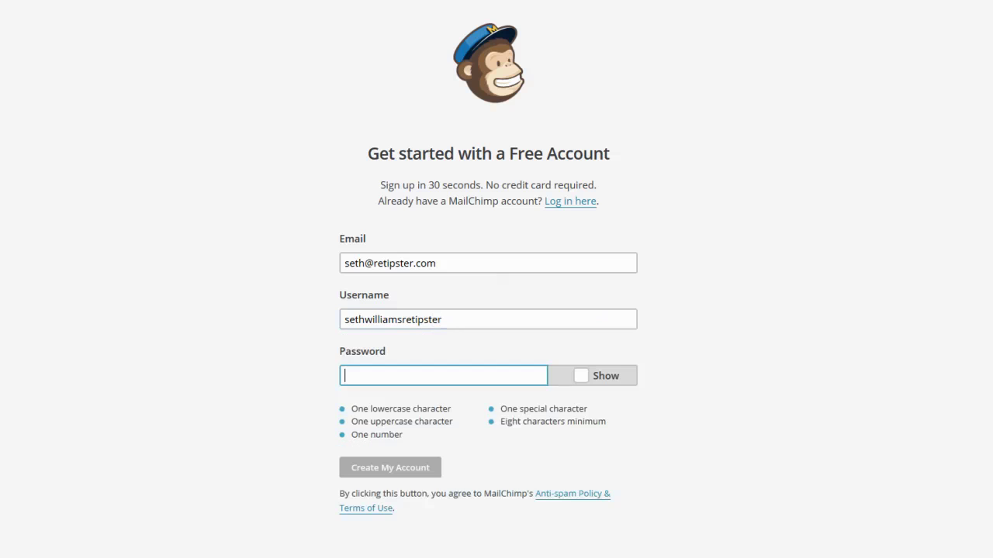
type("••••••••")
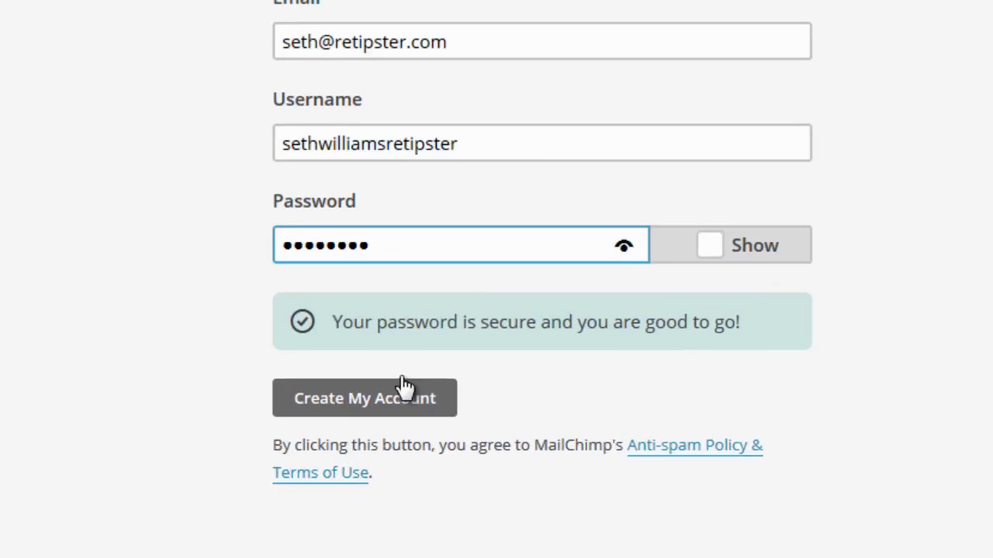
left_click(385, 406)
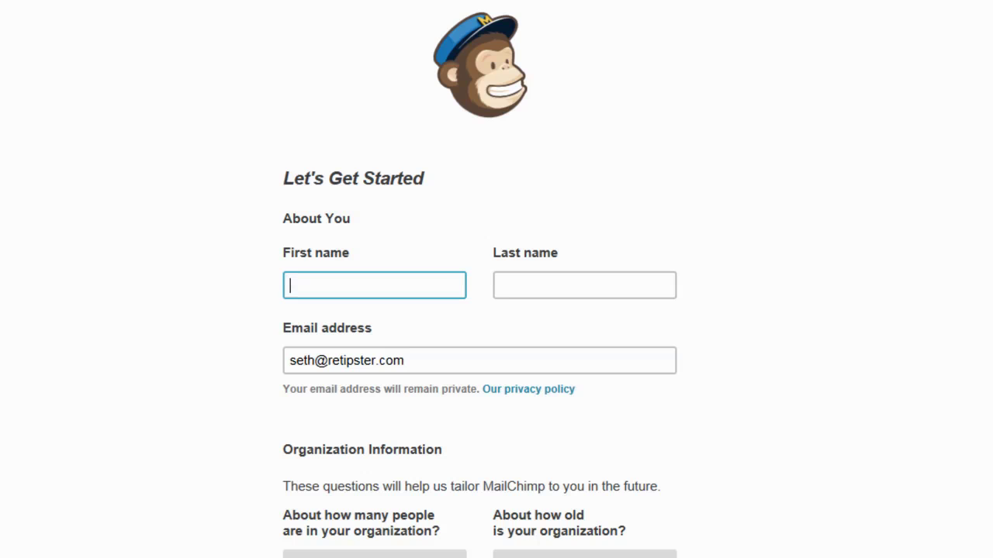
Enter the account holder's first and last name.
type("Seth")
key("Tab")
type("W")
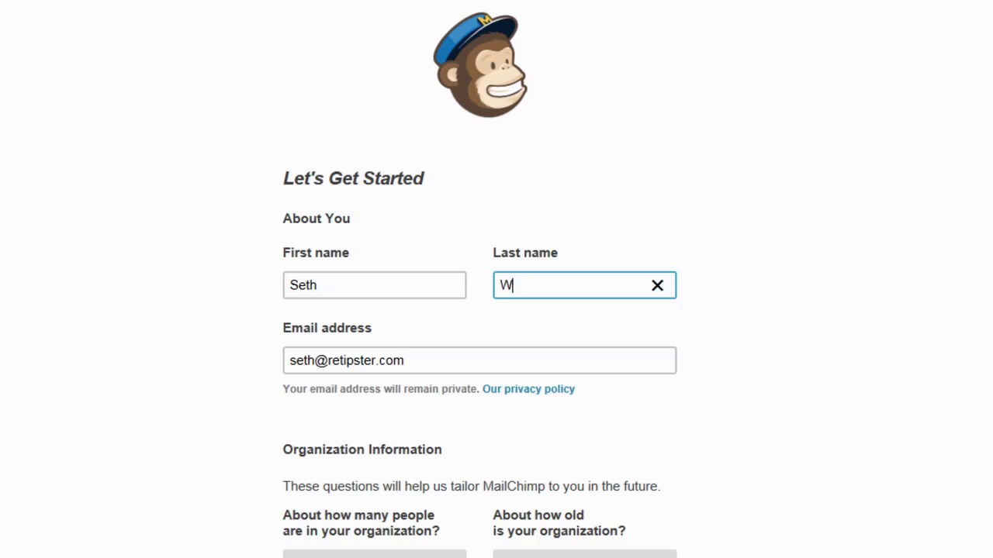
type("illiams")
key("Tab")
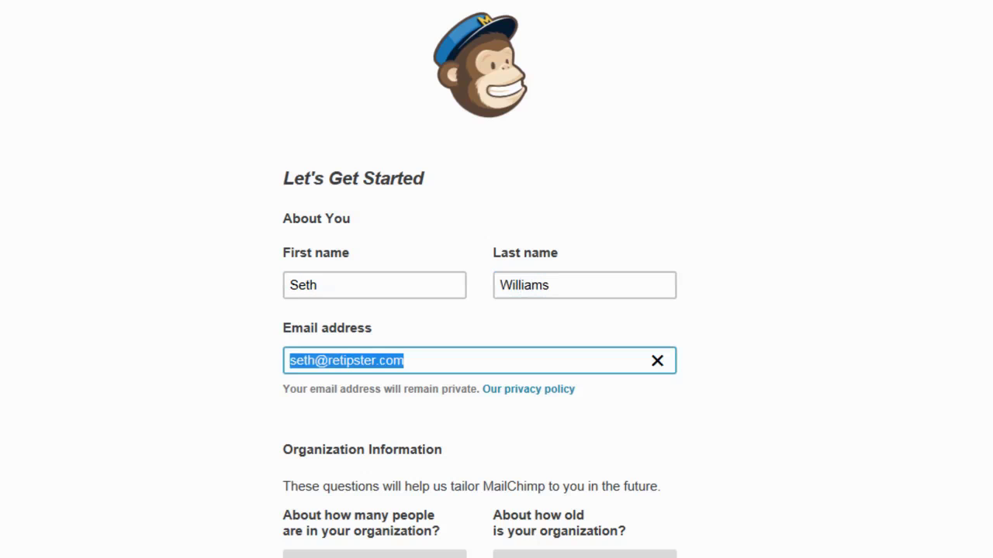
Answer the organization questions: 1-5 people, 3-5 years, no list to import, not for a client.
left_click(434, 553)
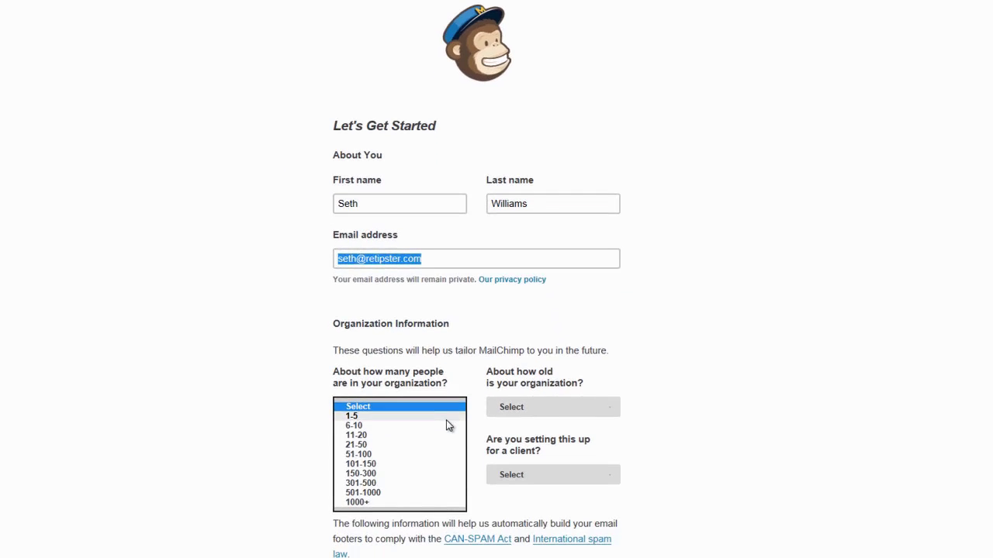
left_click(446, 417)
left_click(707, 418)
scroll(707, 418, "down", 3)
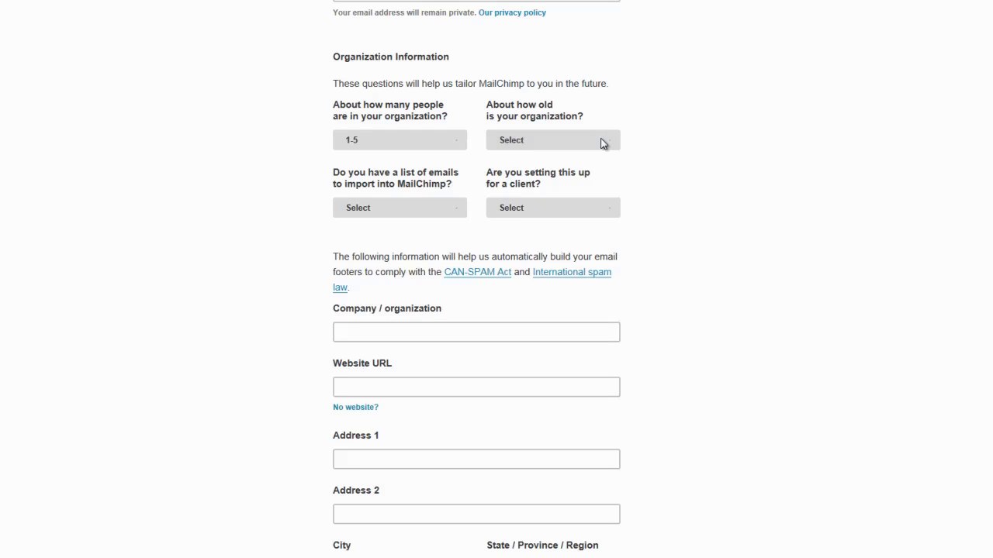
left_click(603, 144)
left_click(582, 167)
left_click(456, 215)
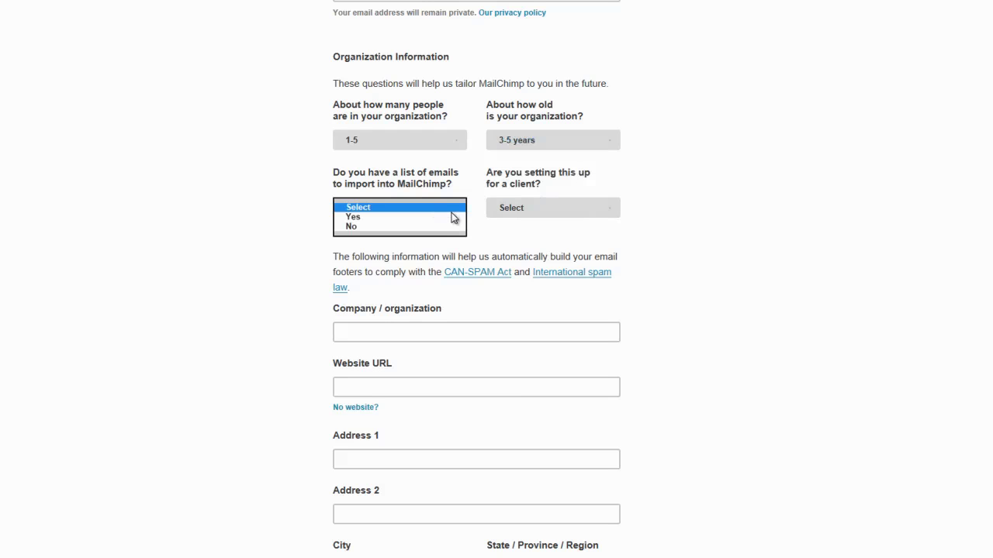
left_click(440, 227)
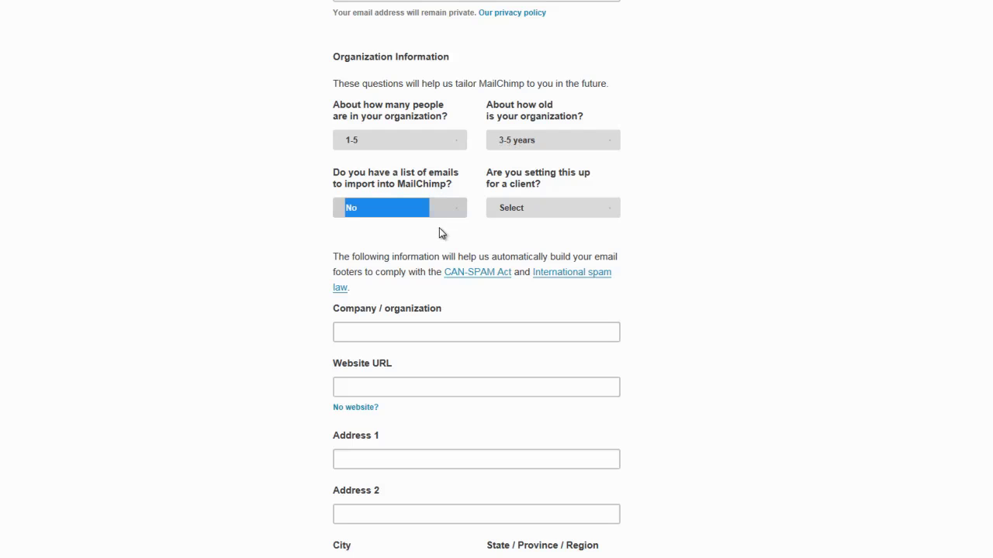
left_click(654, 230)
left_click(605, 211)
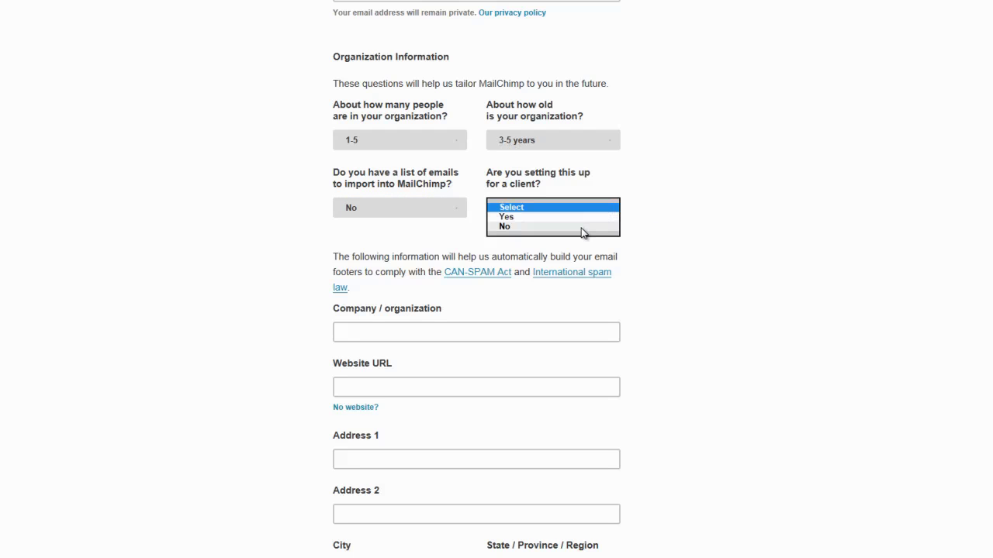
left_click(584, 231)
left_click(775, 246)
Enter the company name REtipster and its website URL.
scroll(777, 263, "down", 3)
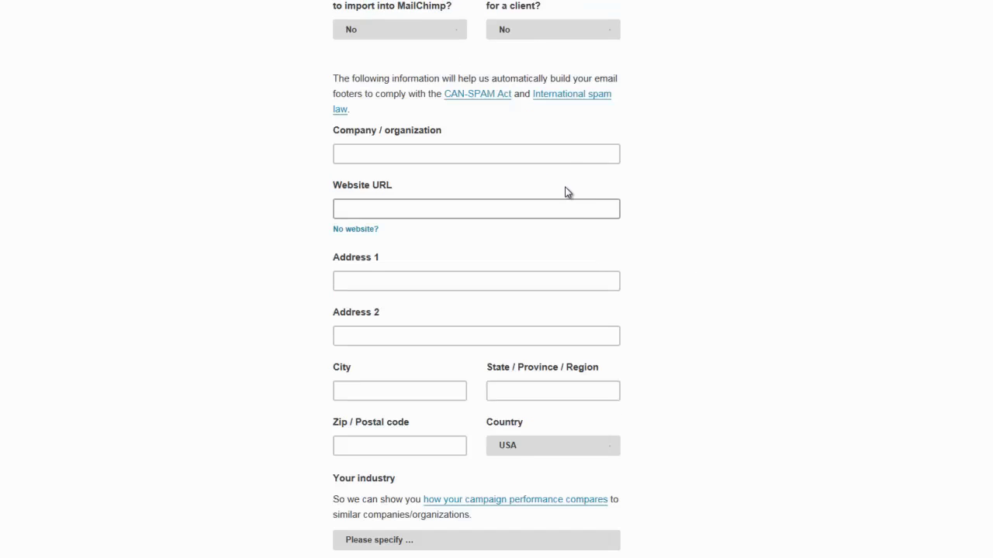
left_click(565, 155)
type("REt")
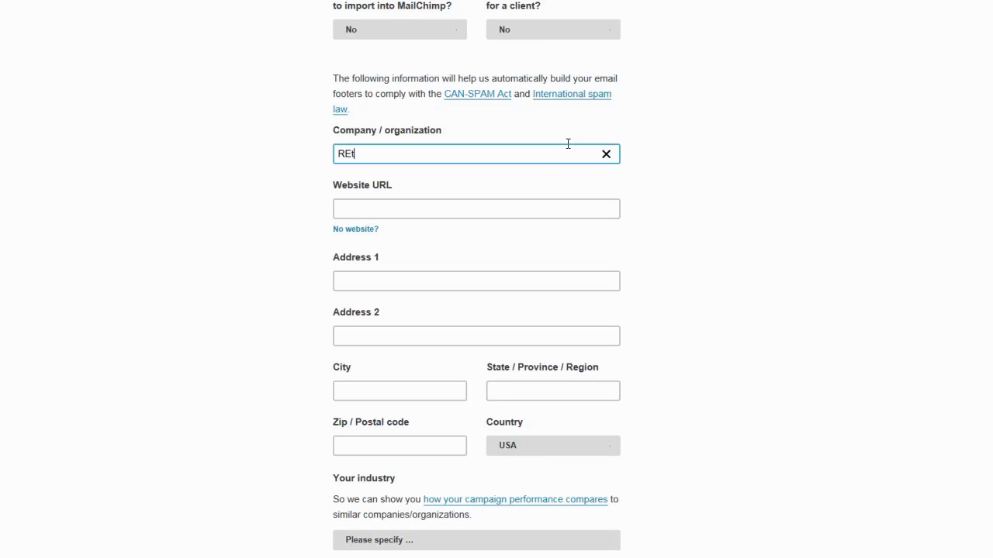
type("ipster")
key("Tab")
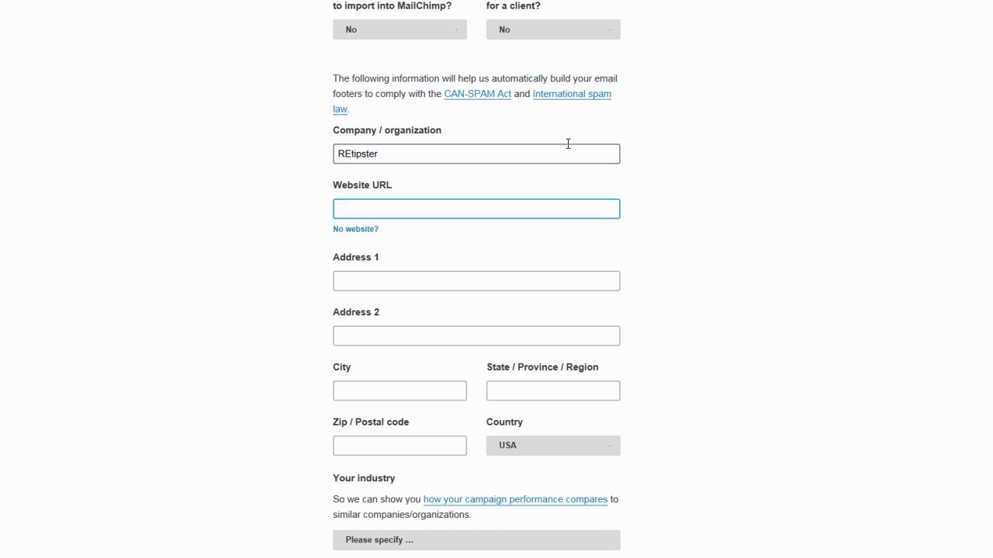
type("http://retipster.c")
type("om")
Fill in the business street address, city, state and zip code.
key("Tab")
key("Tab")
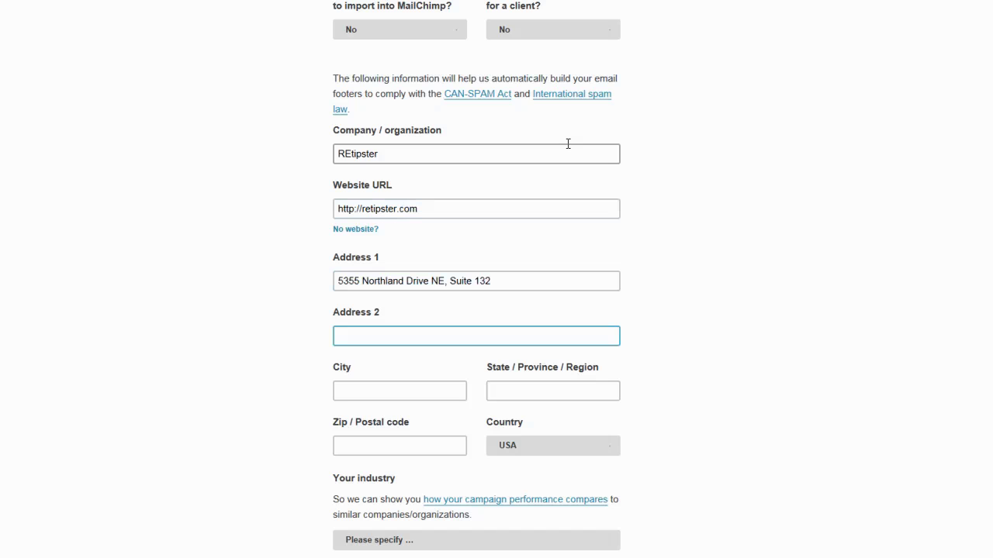
key("Tab")
type("Grand Rapid")
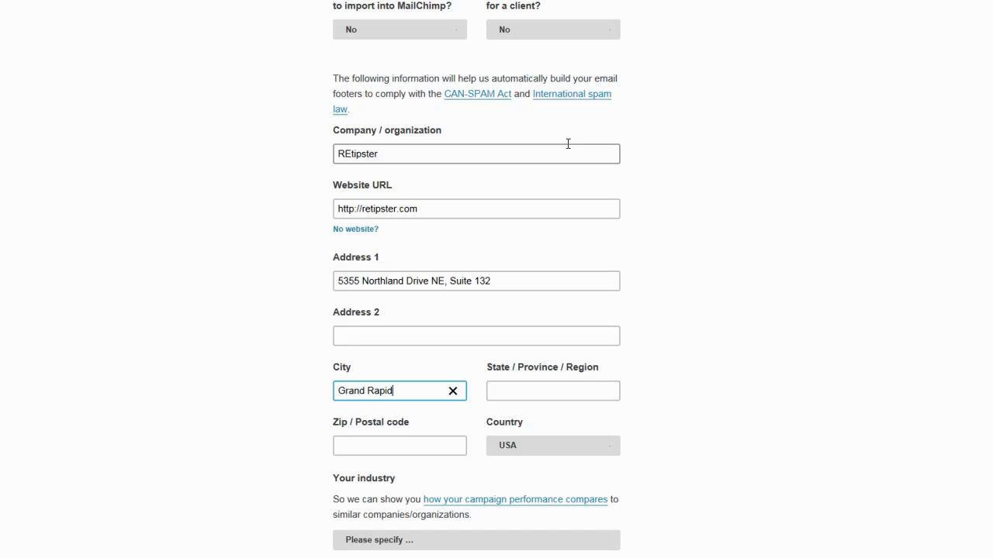
type("s")
key("Tab")
type("MI")
key("Tab")
type("495")
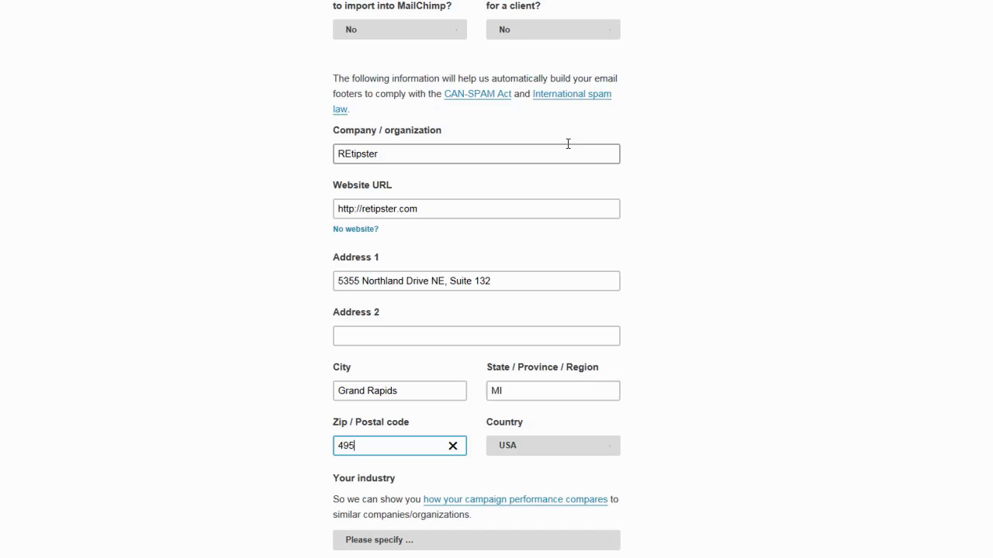
type("25")
left_click(702, 400)
Set the industry to Real Estate and save the profile.
scroll(701, 400, "down", 3)
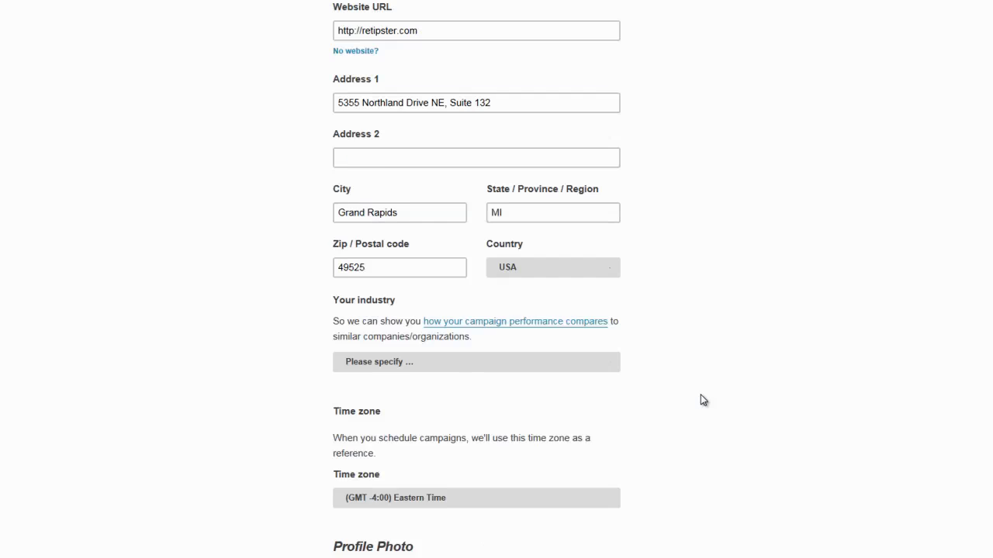
scroll(700, 400, "down", 3)
left_click(606, 165)
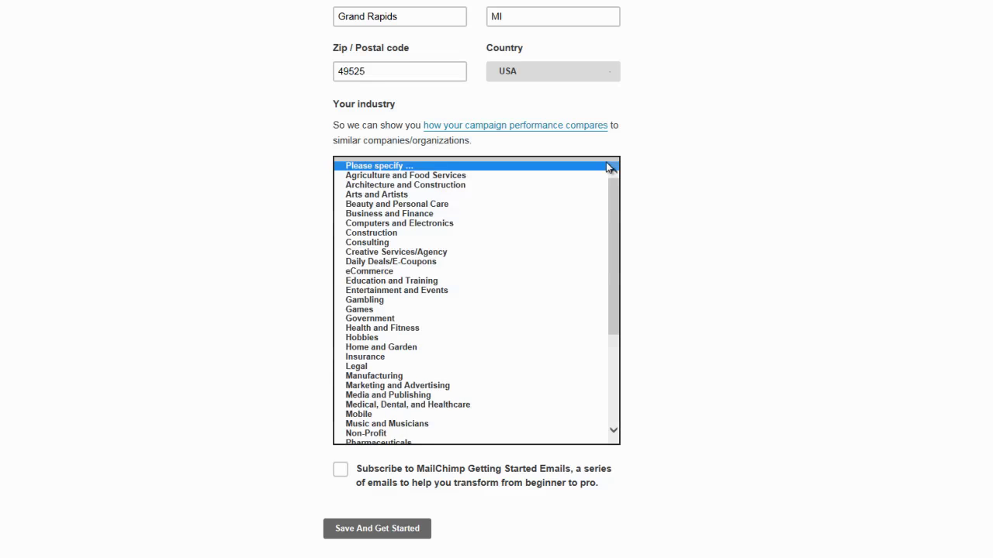
left_click_drag(613, 190, 603, 287)
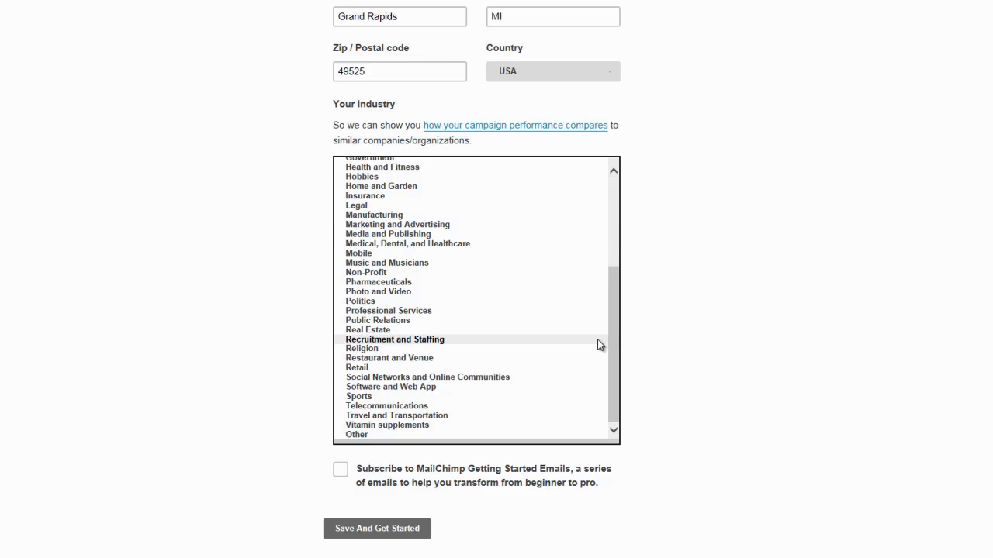
left_click(396, 331)
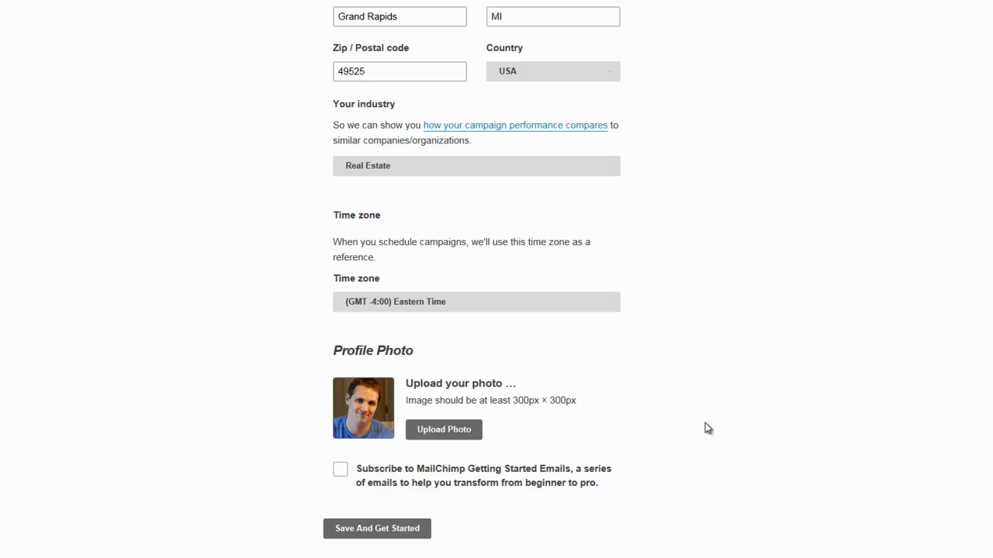
left_click(394, 536)
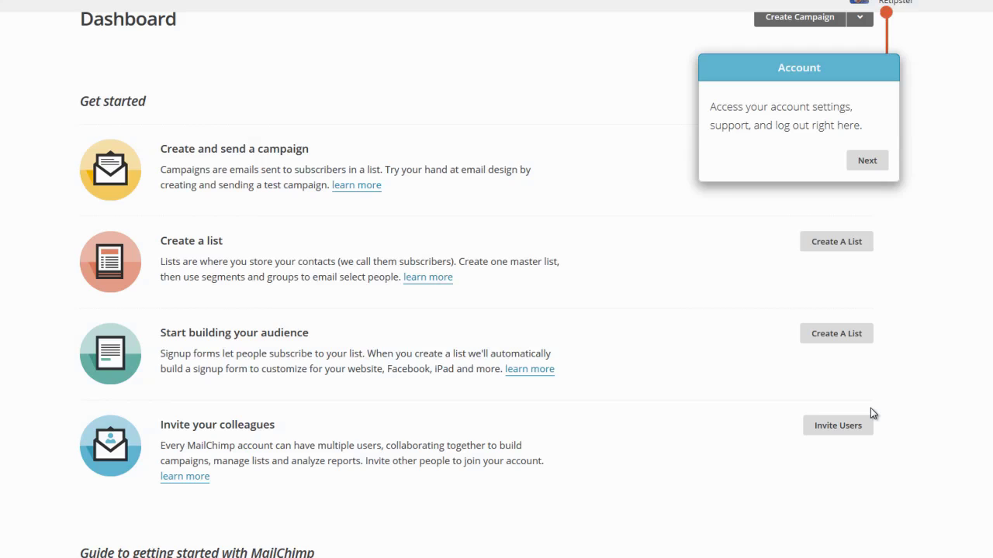
Dismiss the first dashboard tour tip and go to the Lists page.
left_click(867, 161)
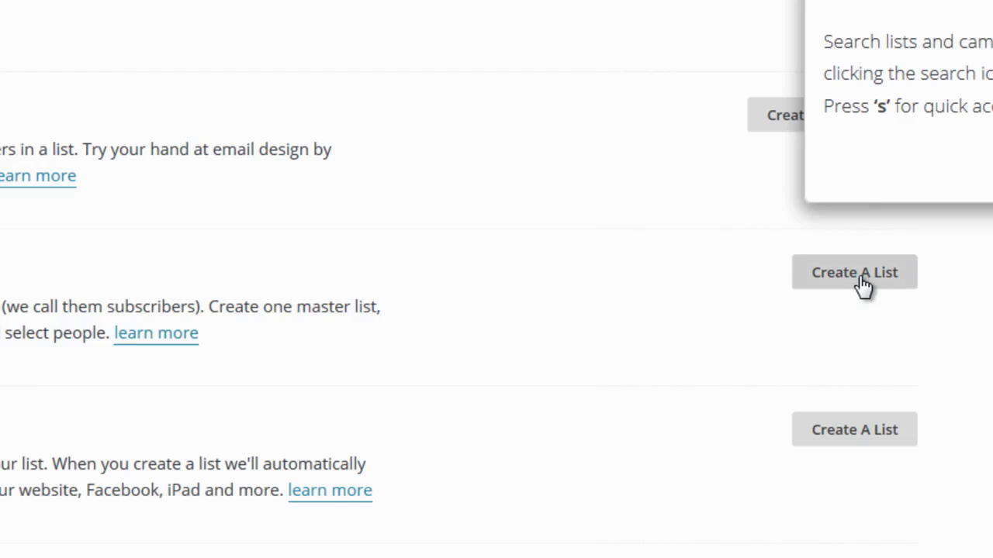
left_click(862, 284)
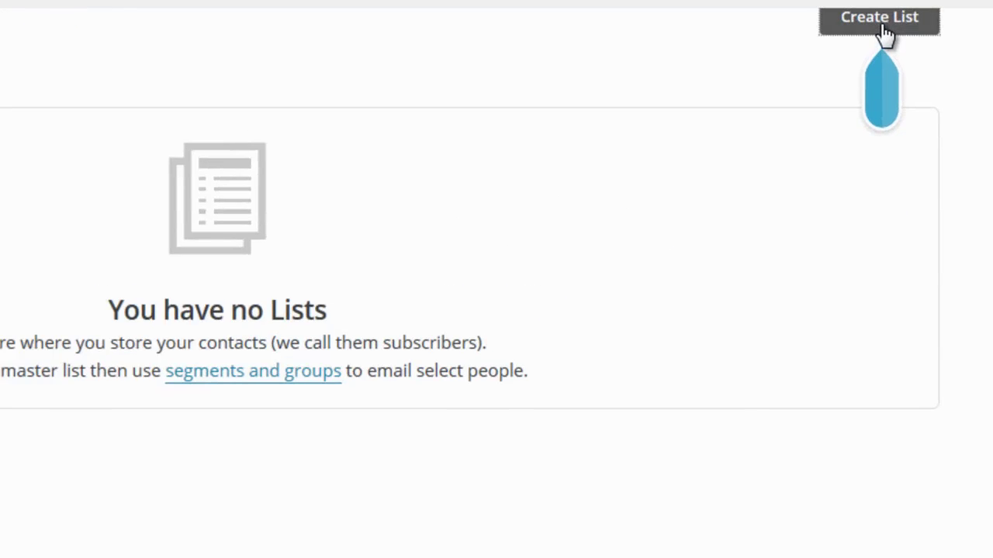
Start a new list named 'Investor Buyers' with the account email as default sender.
left_click(885, 30)
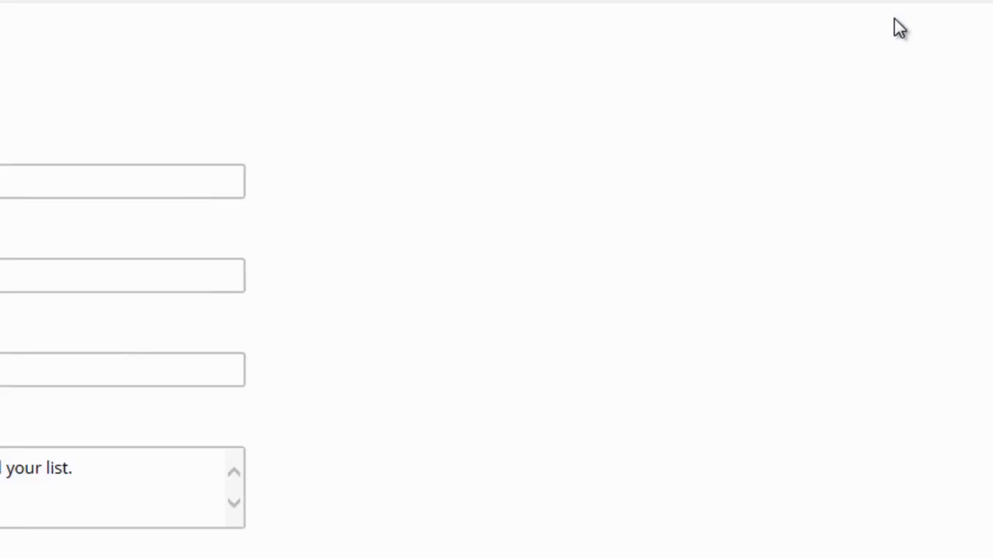
left_click(443, 100)
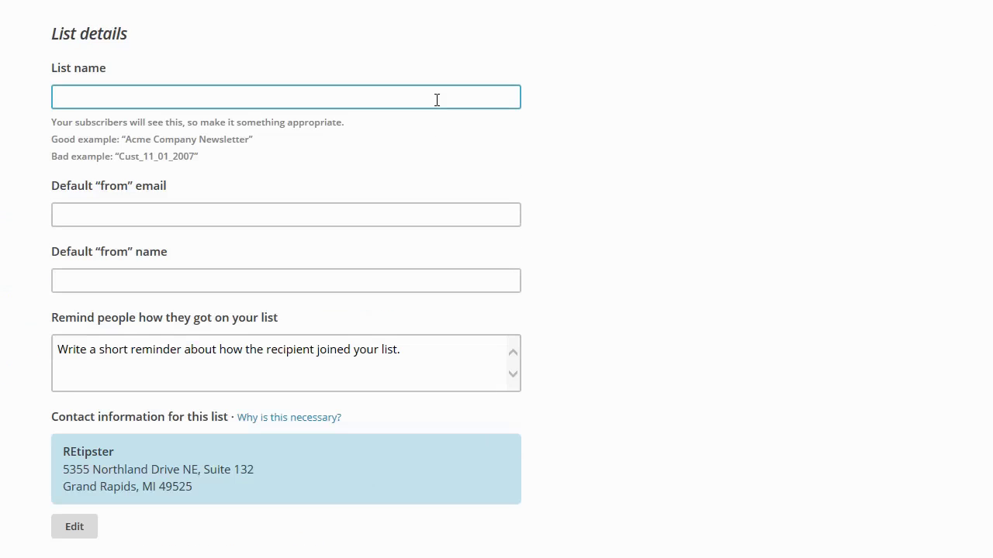
type("Investor Buyers")
key("Tab")
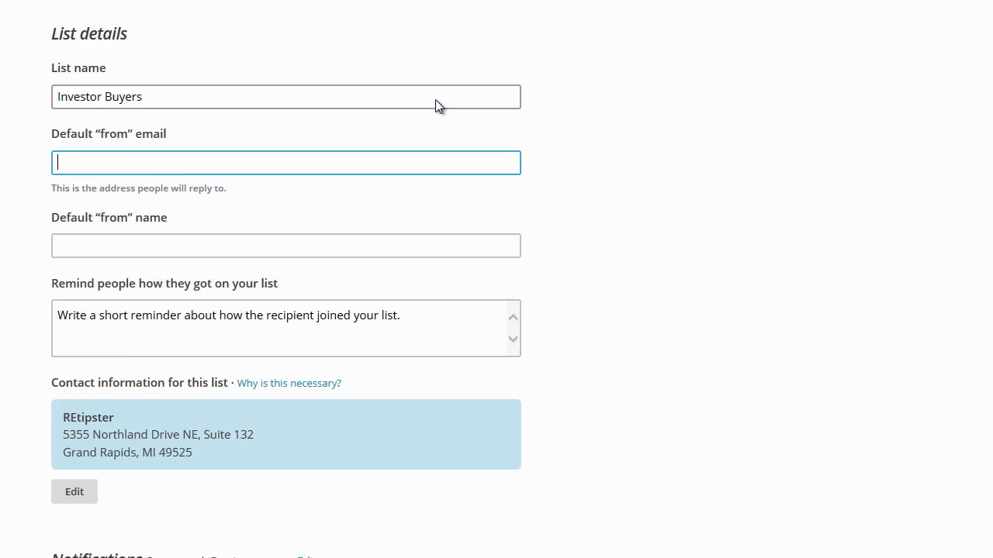
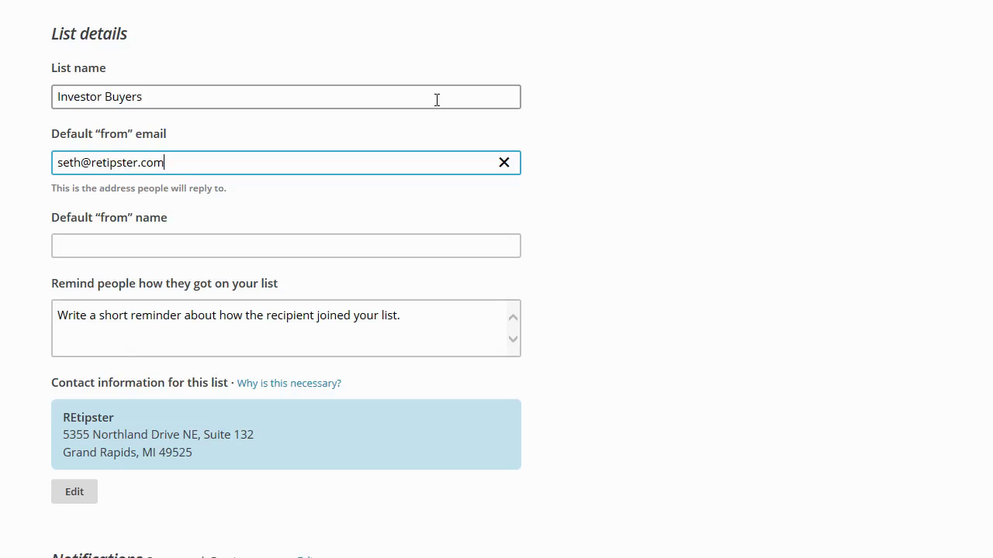
Enter the sender's name and begin the reminder 'You are receiving this email because you opted in at our website'.
key("Tab")
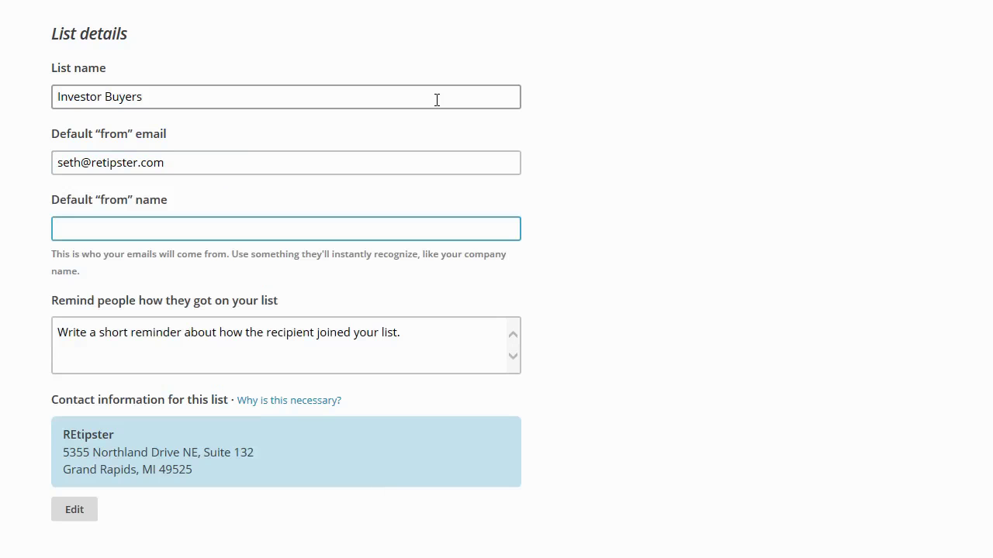
type("Seth Williams")
left_click(453, 336)
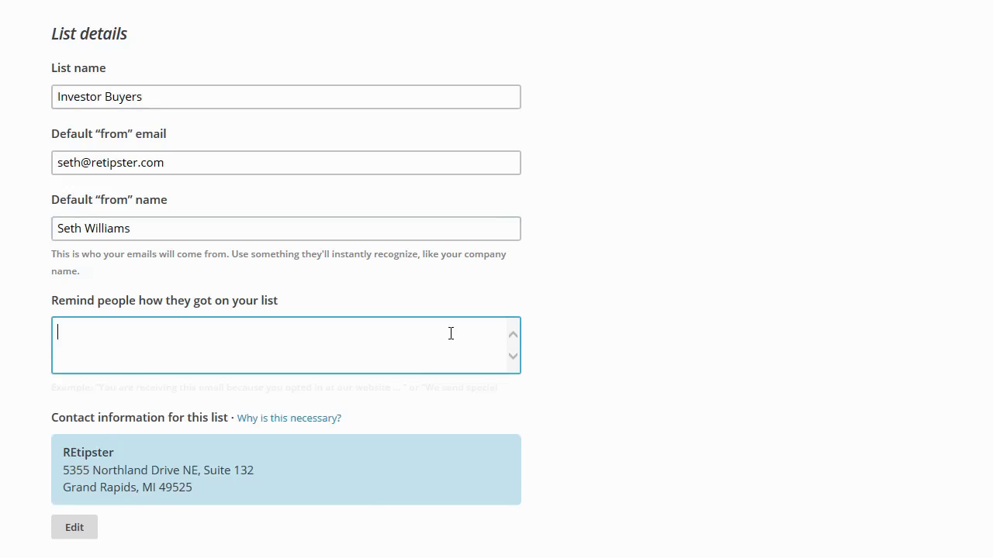
type("You are receiving this")
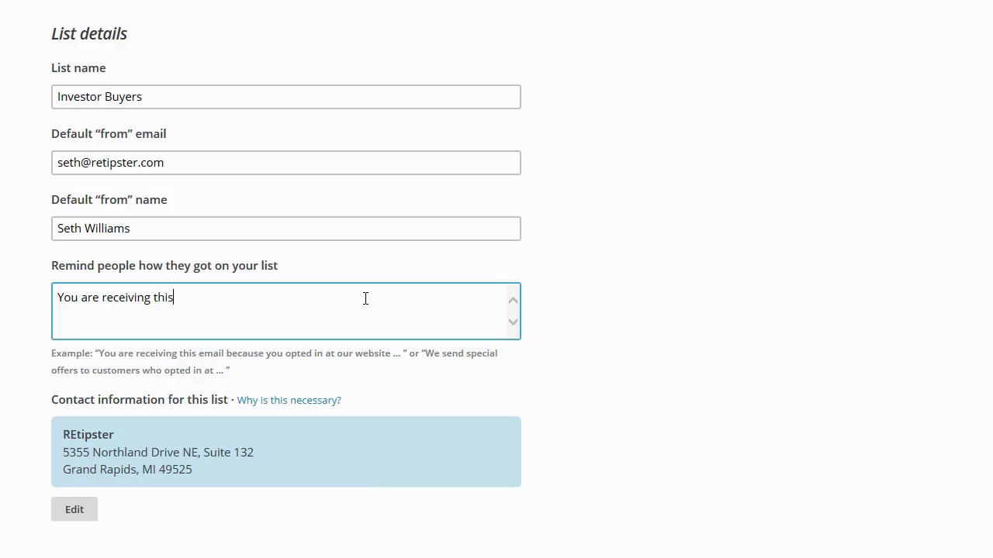
type(" email because you opt")
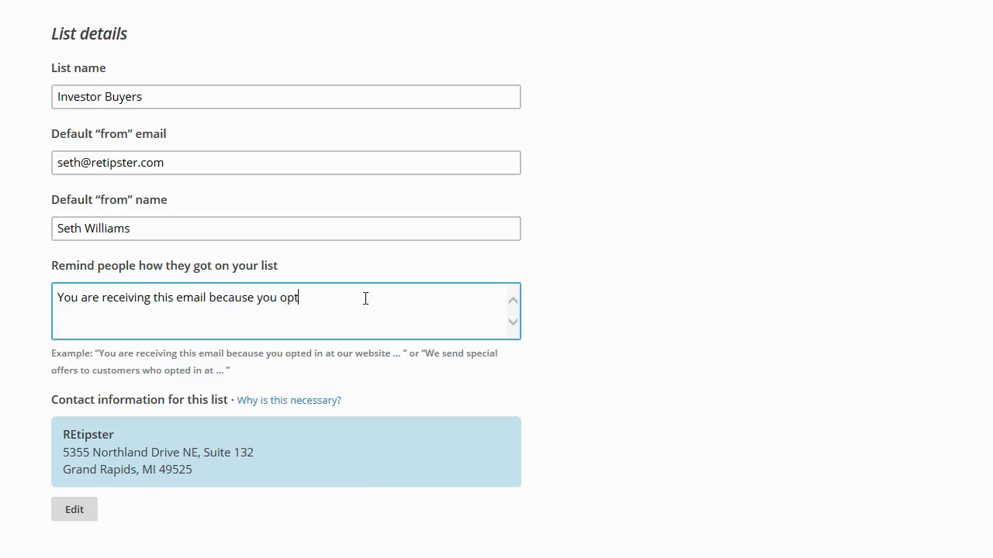
type("ed in at our website at www")
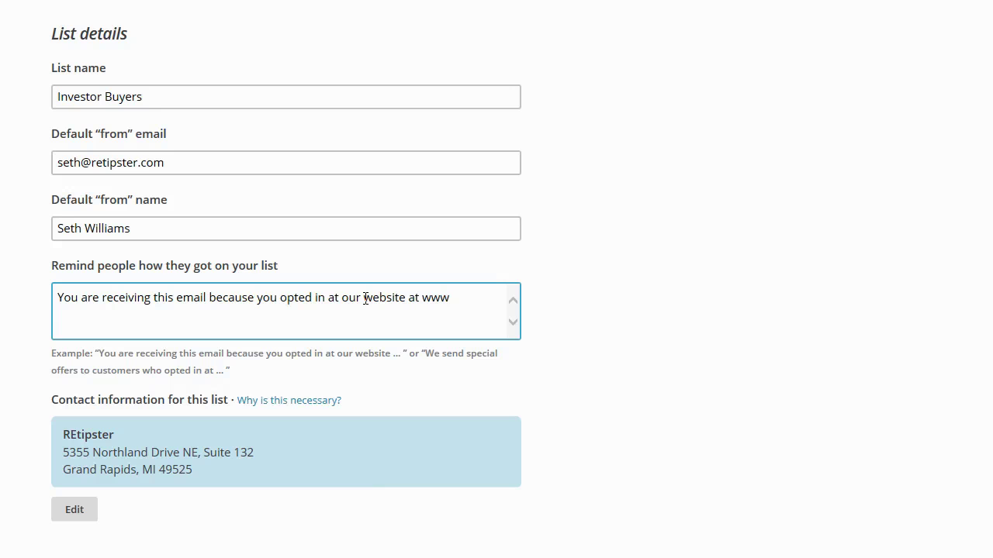
Clear the reminder text and save the Investor Buyers list details.
key("ctrl+a")
key("BackSpace")
scroll(386, 286, "down", 4)
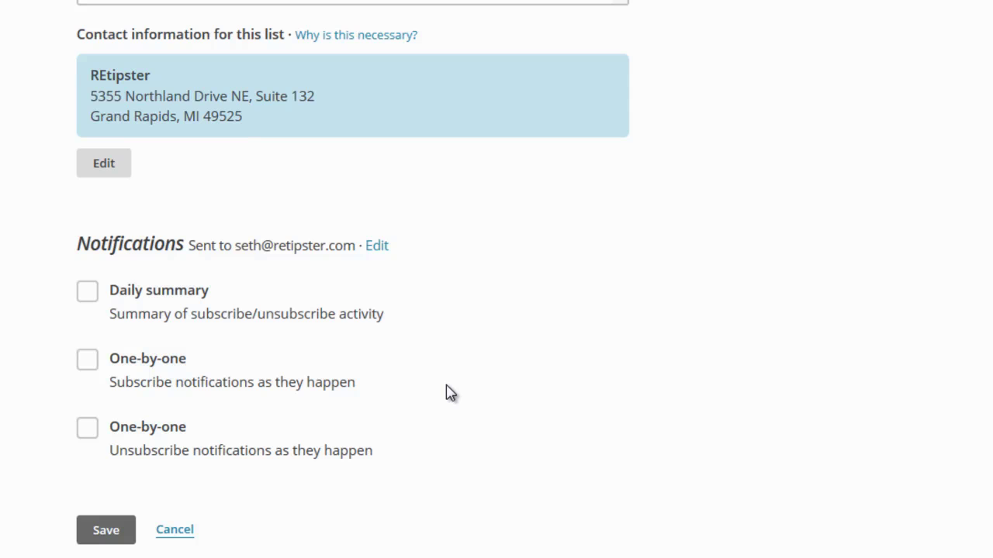
left_click(104, 534)
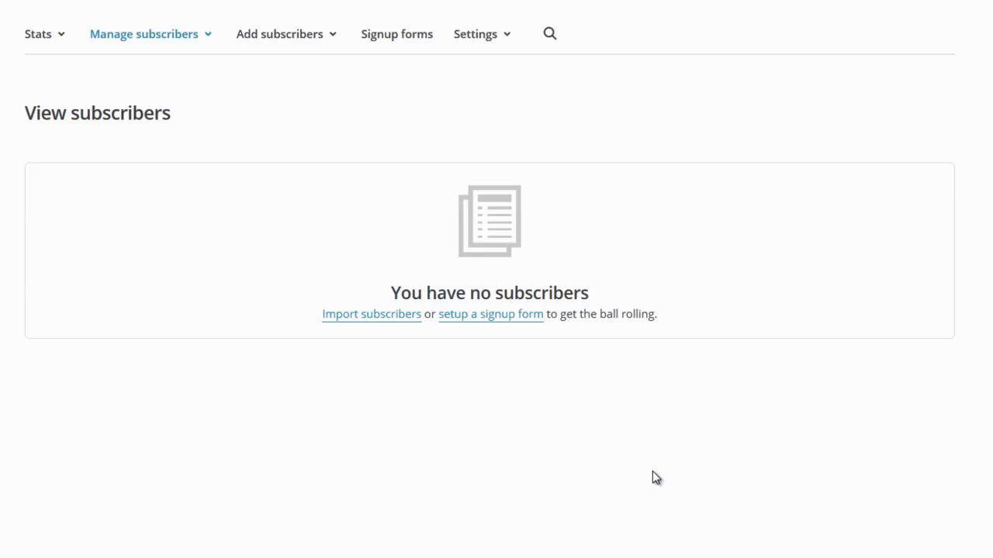
left_click(411, 45)
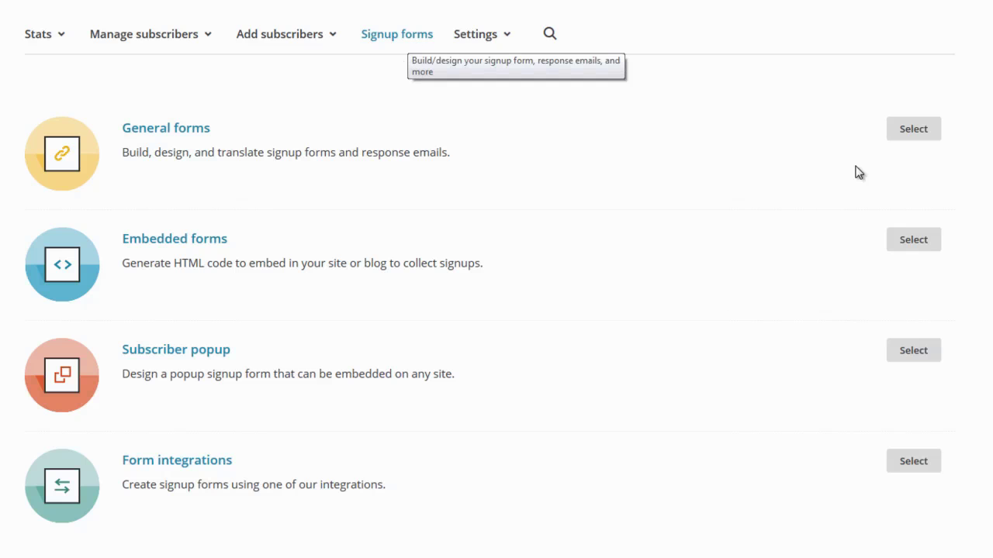
left_click(914, 130)
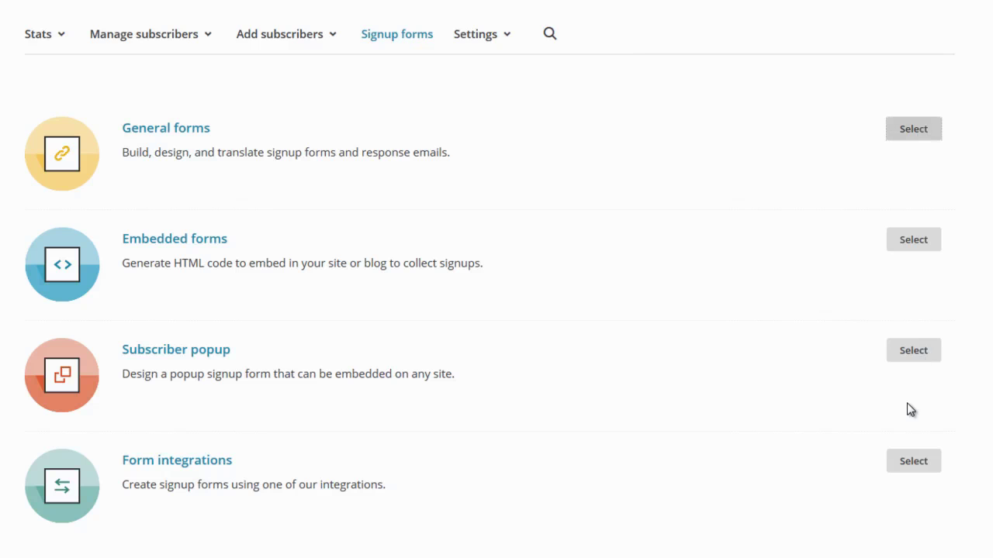
scroll(988, 329, "down", 5)
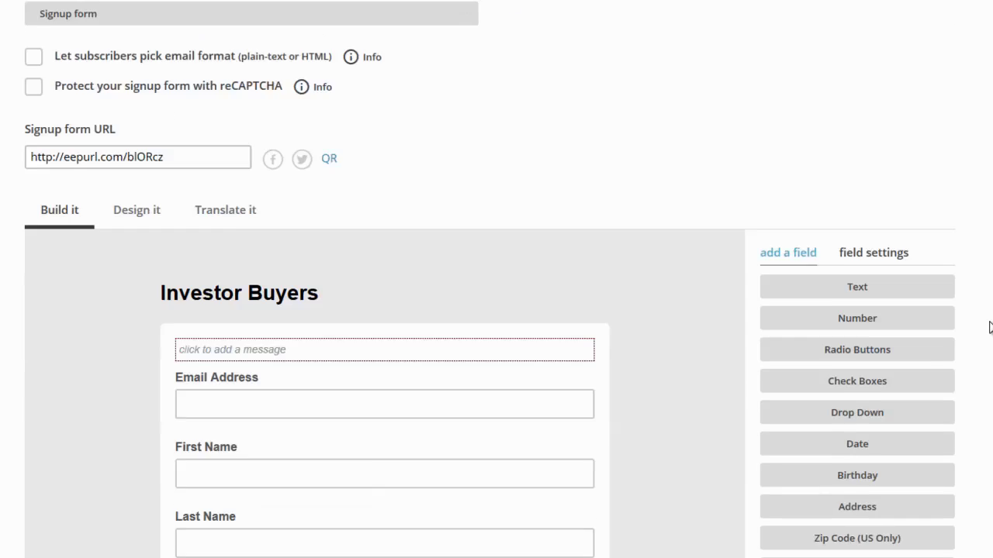
scroll(713, 236, "up", 4)
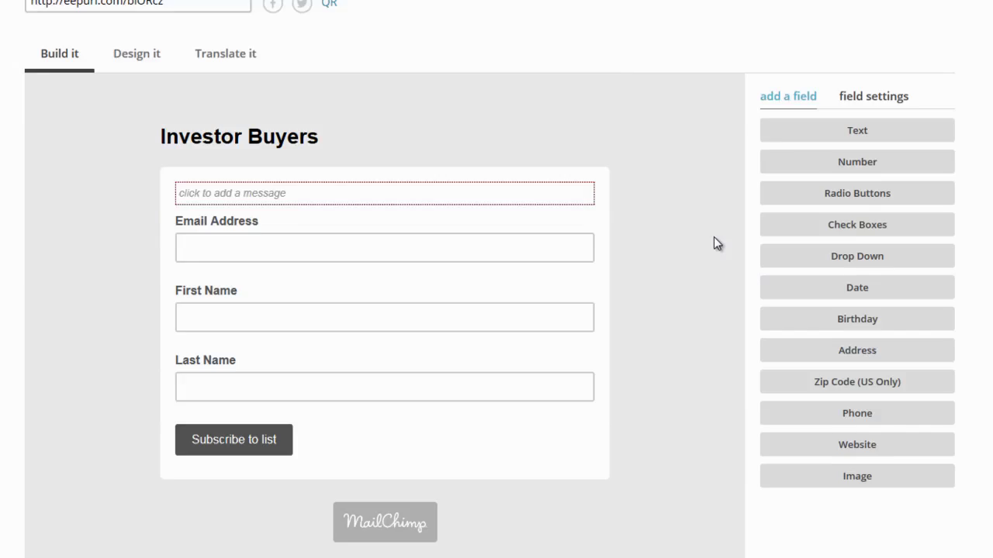
left_click(158, 270)
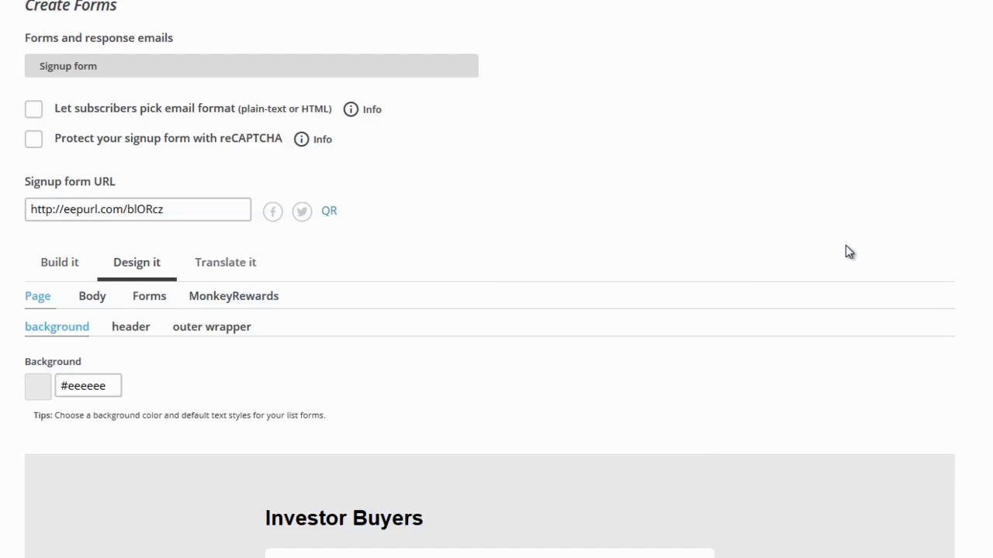
scroll(848, 256, "down", 5)
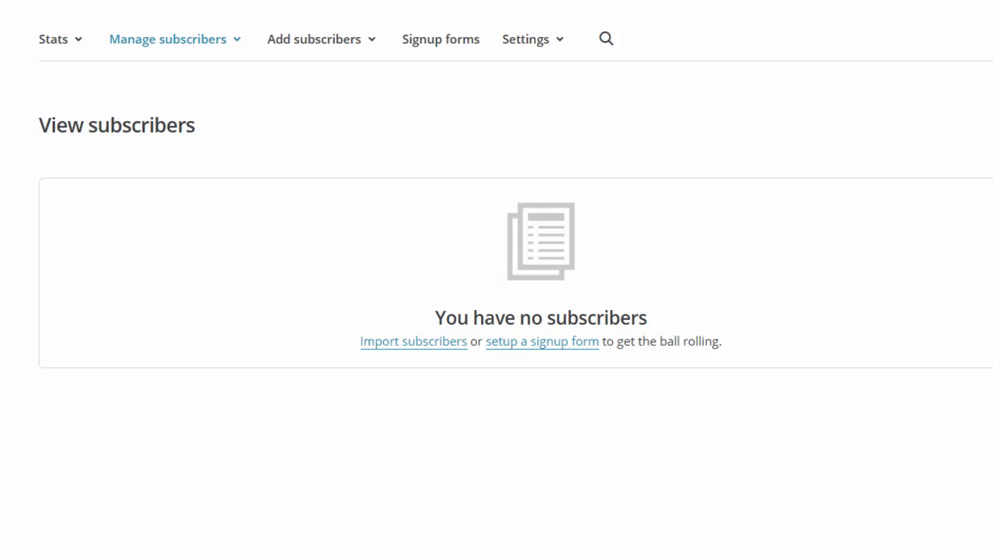
Go from the account Profile to Extras > API keys.
left_click(855, 37)
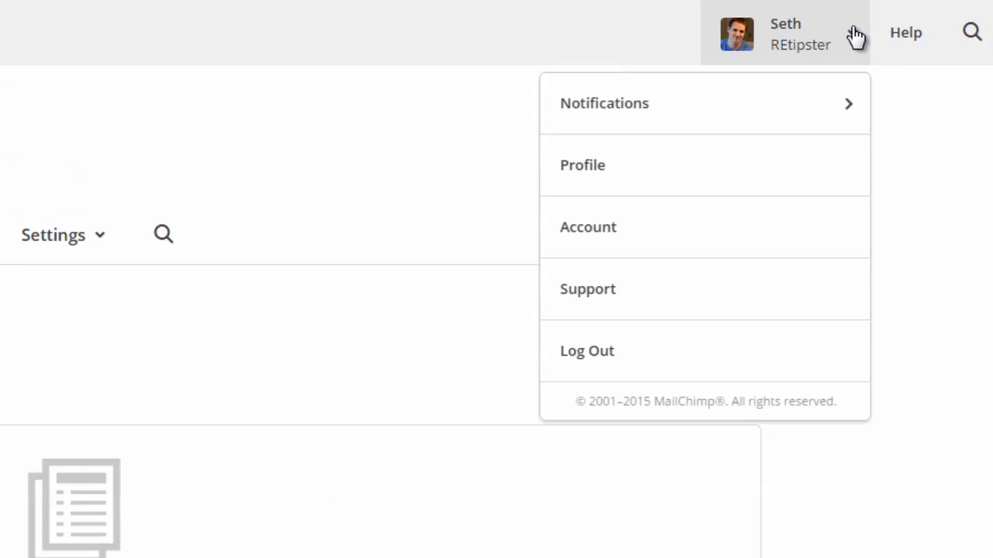
left_click(621, 175)
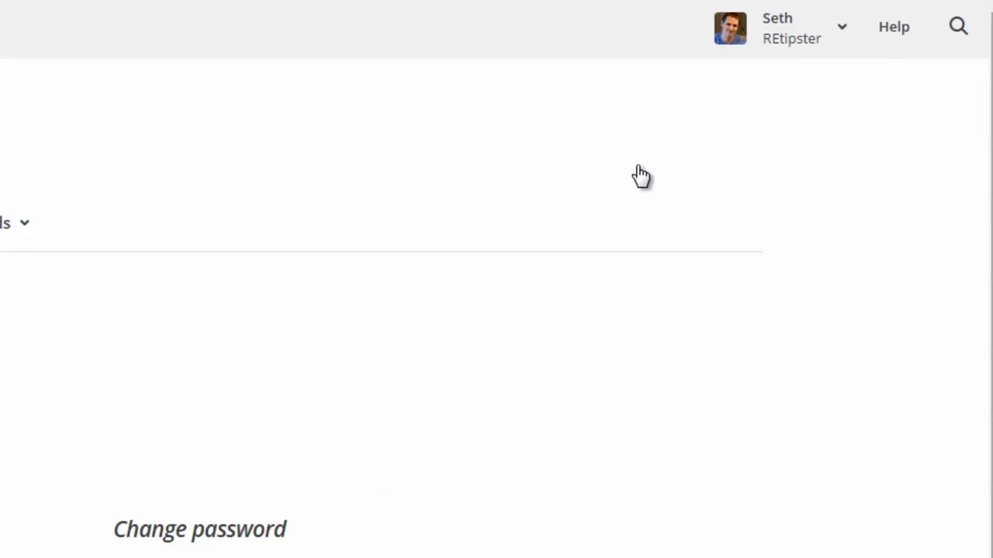
left_click(257, 93)
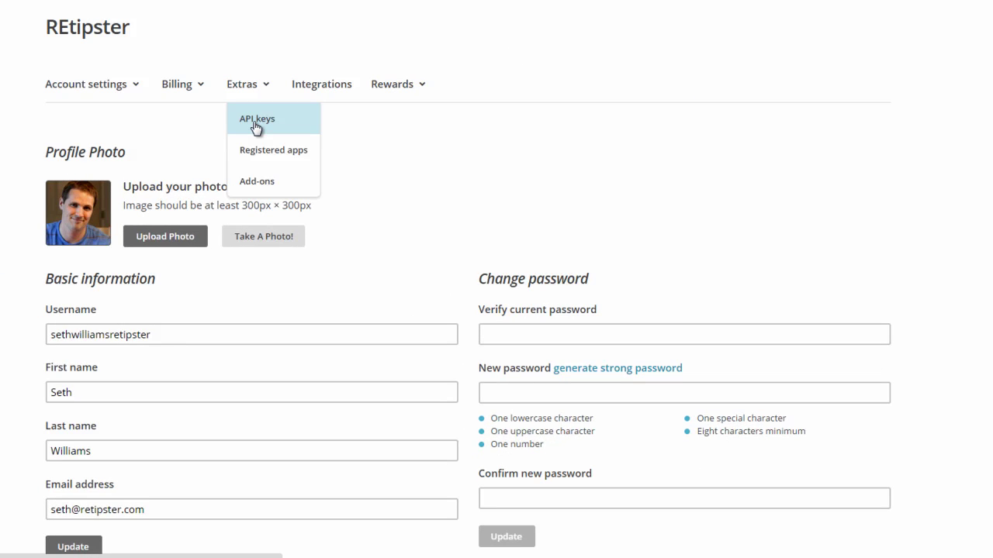
left_click(256, 121)
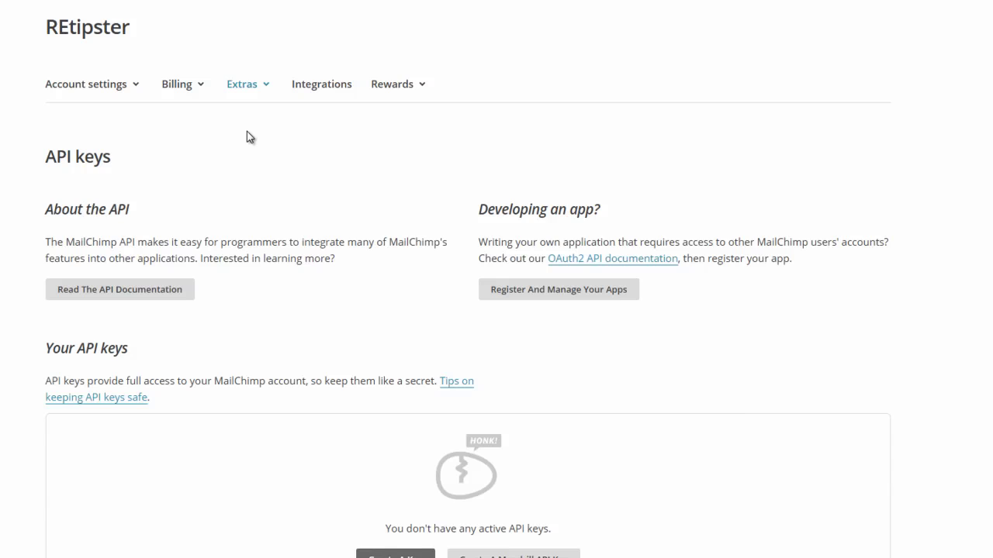
Generate a new API key and label it 'Investor Buyers'.
scroll(241, 149, "down", 3)
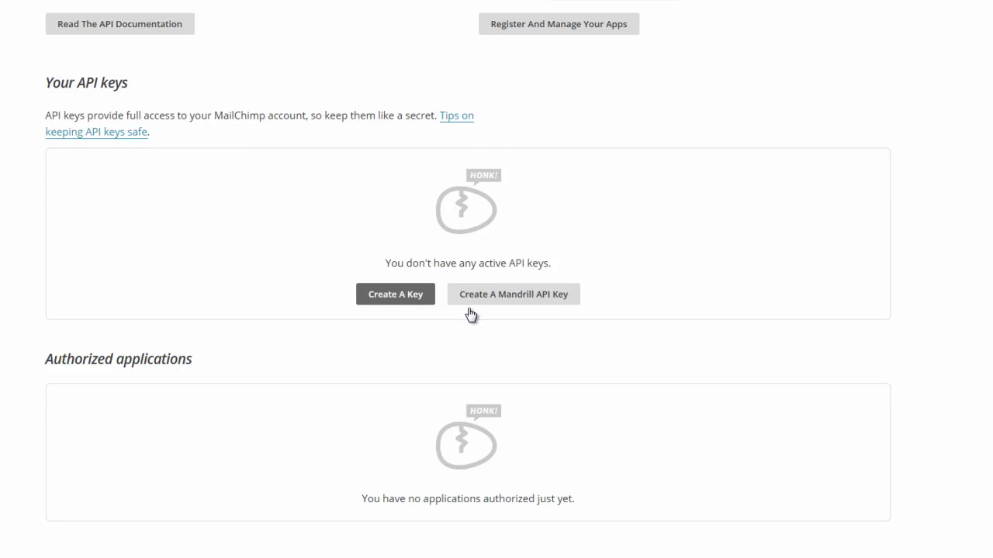
left_click(388, 300)
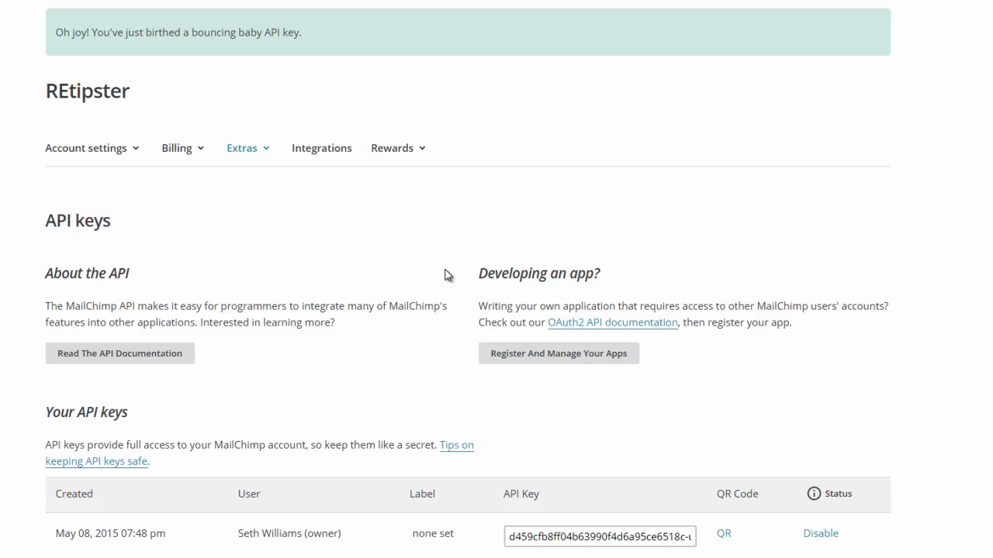
scroll(448, 275, "down", 3)
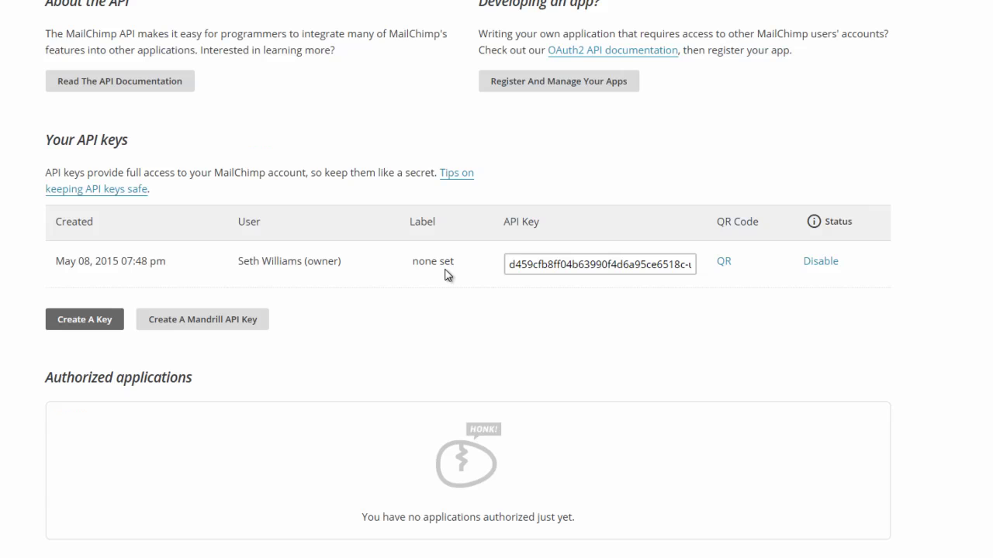
left_click(625, 268)
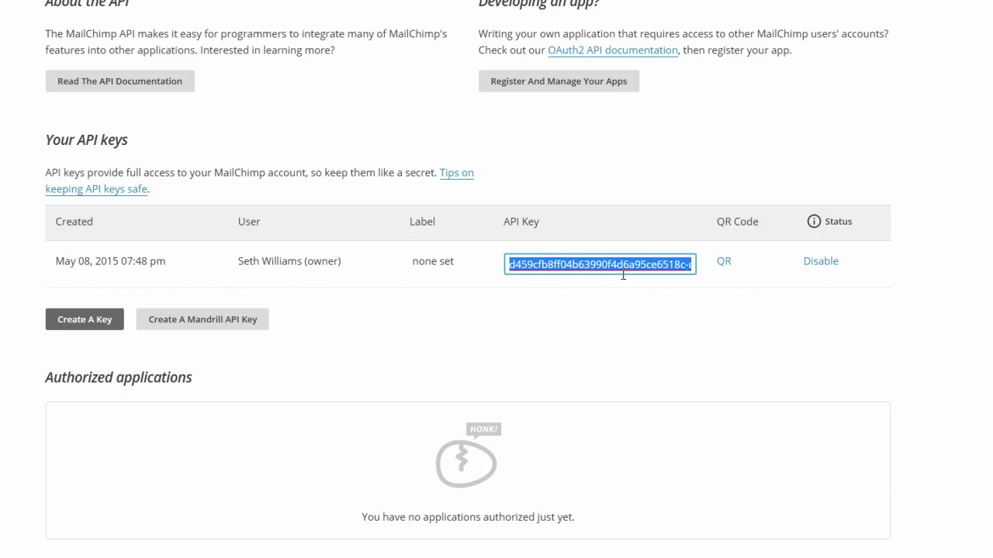
left_click(429, 266)
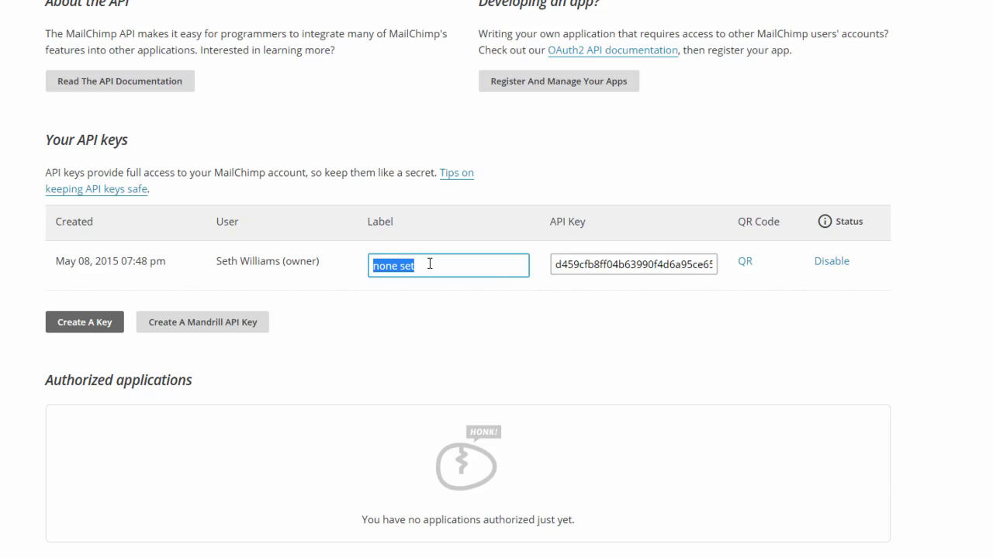
type("Investor Buyers")
key("Tab")
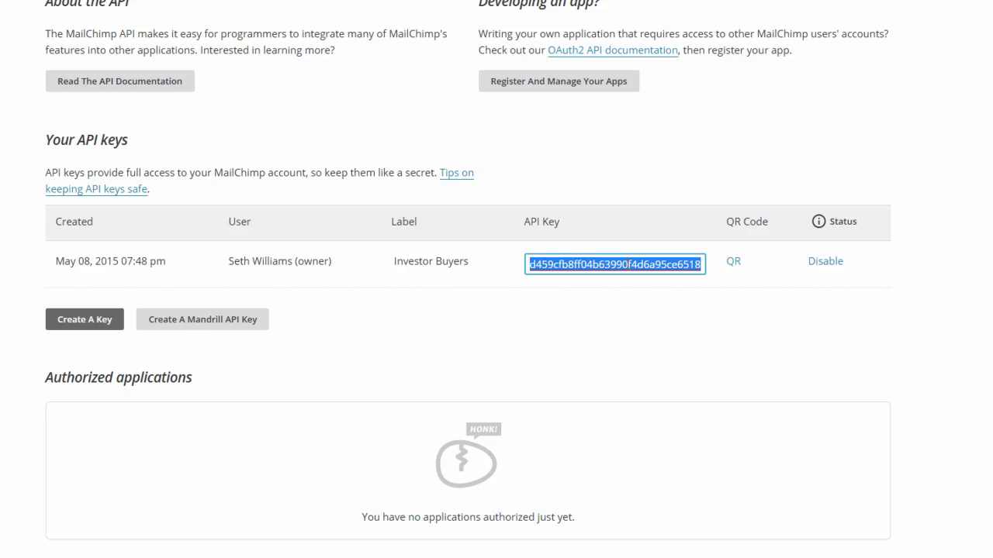
Copy the new API key to the clipboard.
right_click(626, 264)
left_click(656, 328)
left_click(642, 335)
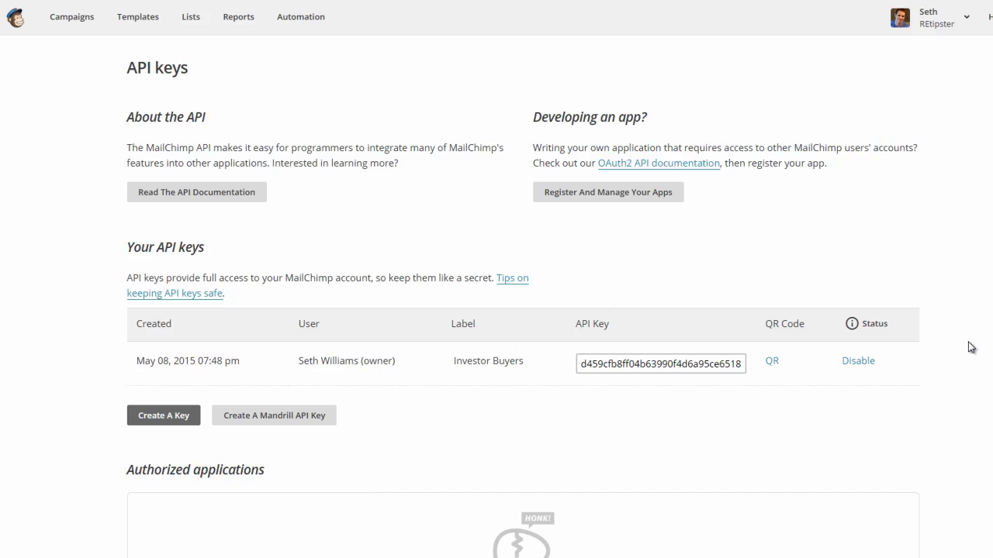
Open the Investor Buyers list's Settings and select its unique list ID.
left_click(192, 21)
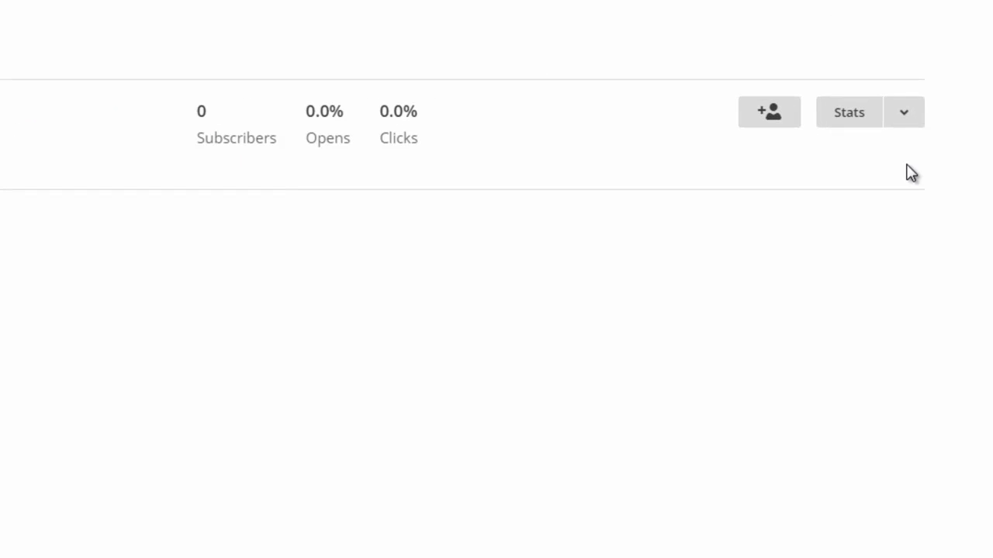
left_click(908, 113)
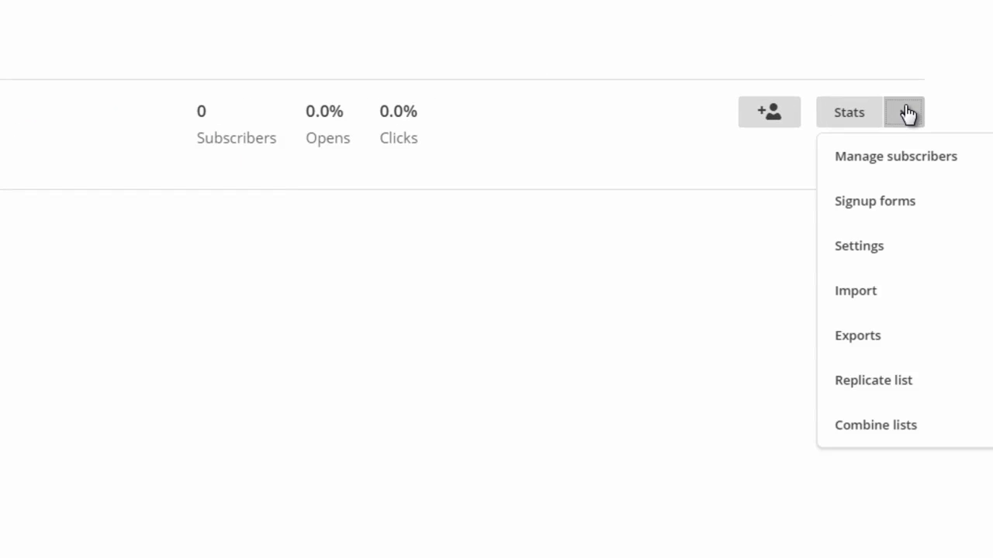
left_click(877, 248)
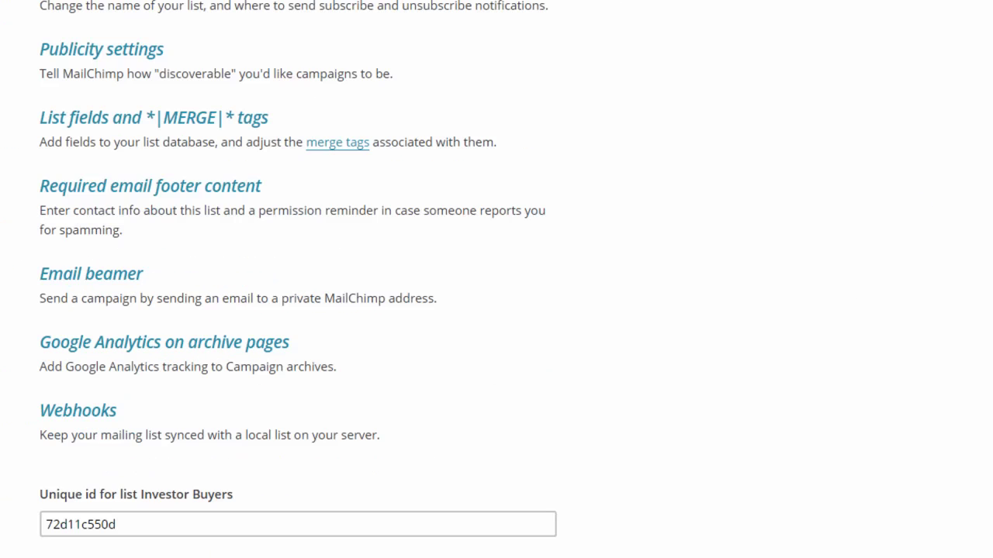
left_click(193, 520)
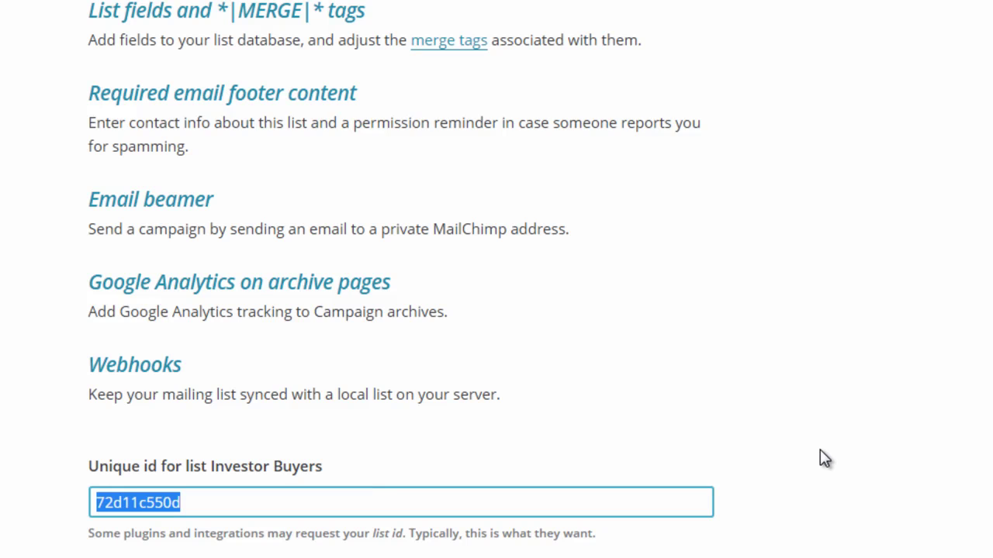
left_click(969, 316)
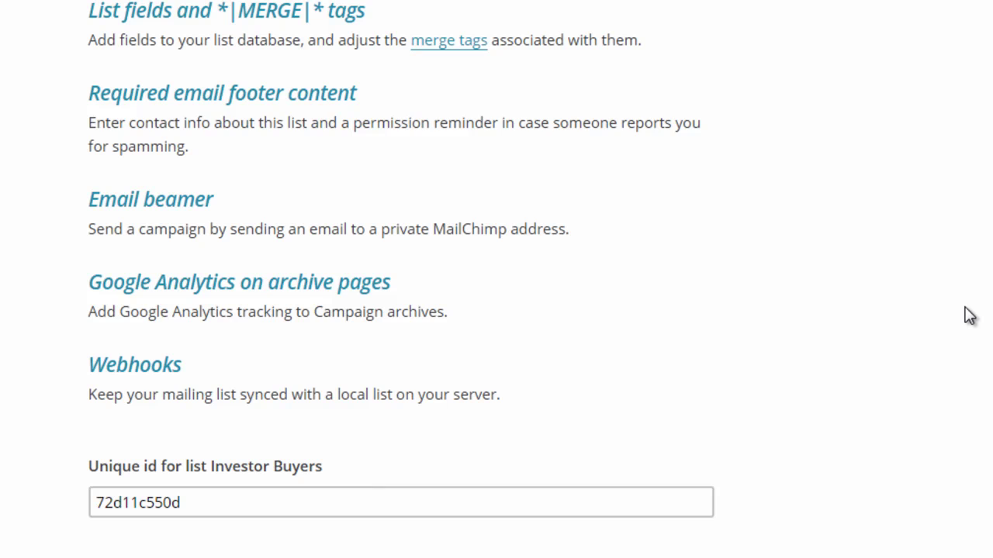